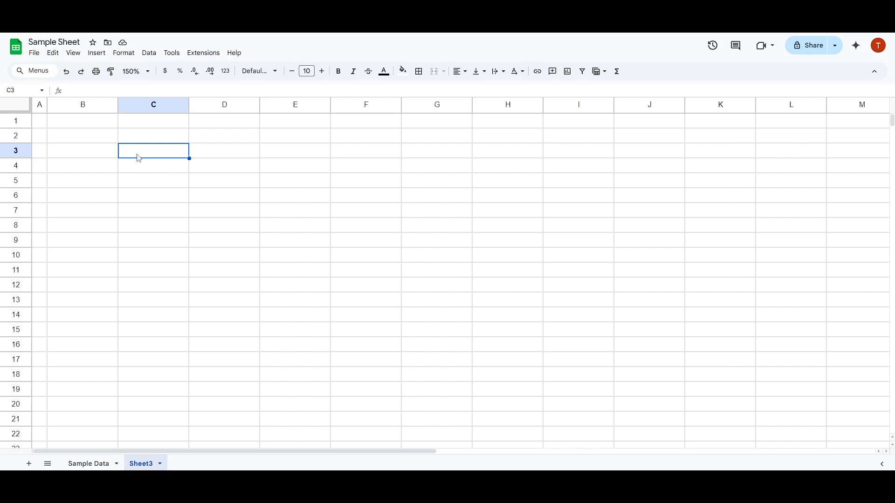
Step: Add a new data validation rule to the empty cell C3
{"action": "left_click", "coordinate": [96, 156]}
{"action": "left_click", "coordinate": [137, 157]}
{"action": "right_click", "coordinate": [157, 155]}
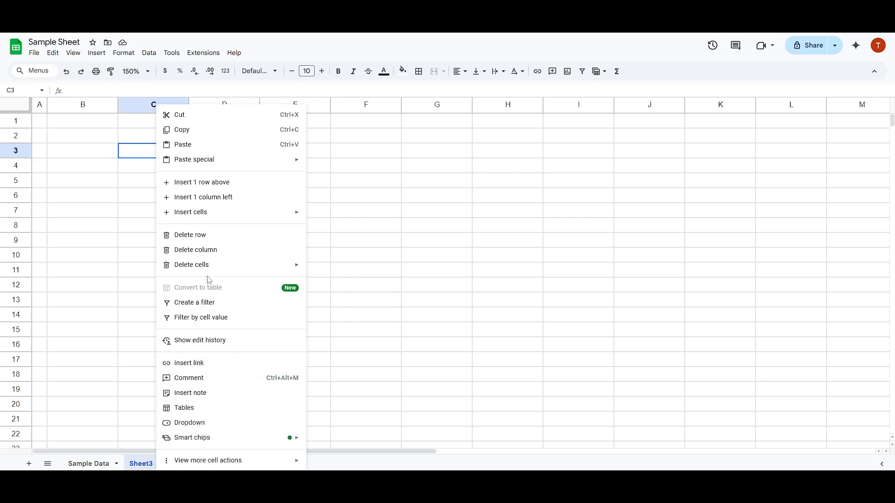
{"action": "left_click", "coordinate": [136, 155]}
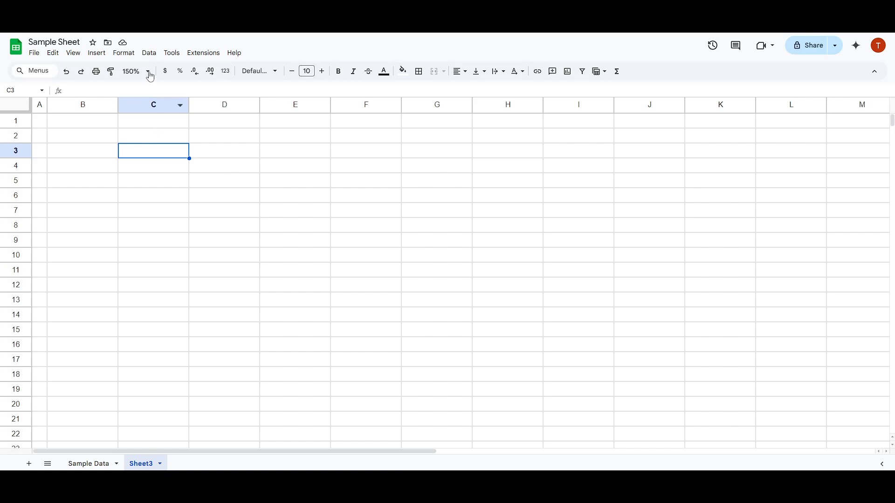
{"action": "left_click", "coordinate": [149, 53]}
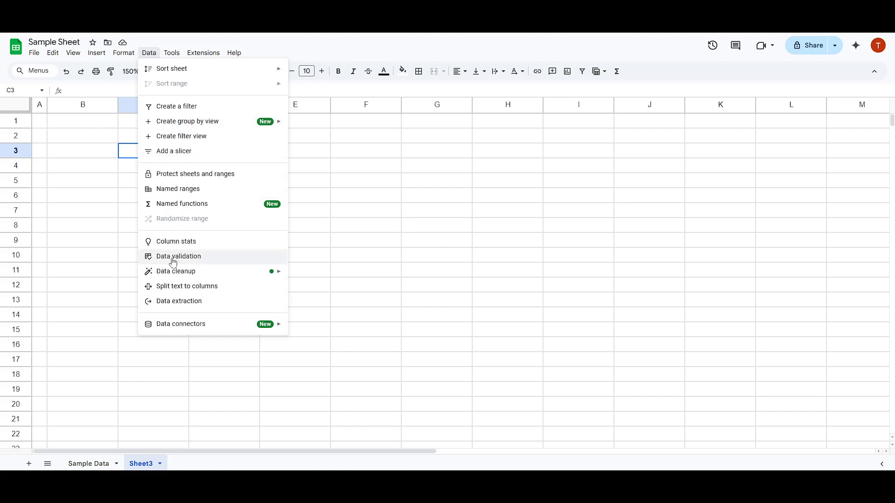
{"action": "left_click", "coordinate": [195, 261]}
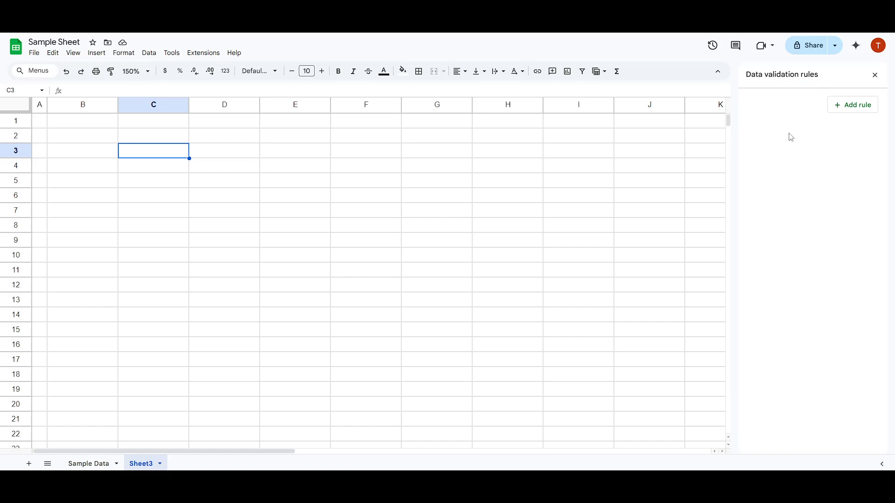
{"action": "left_click", "coordinate": [858, 107]}
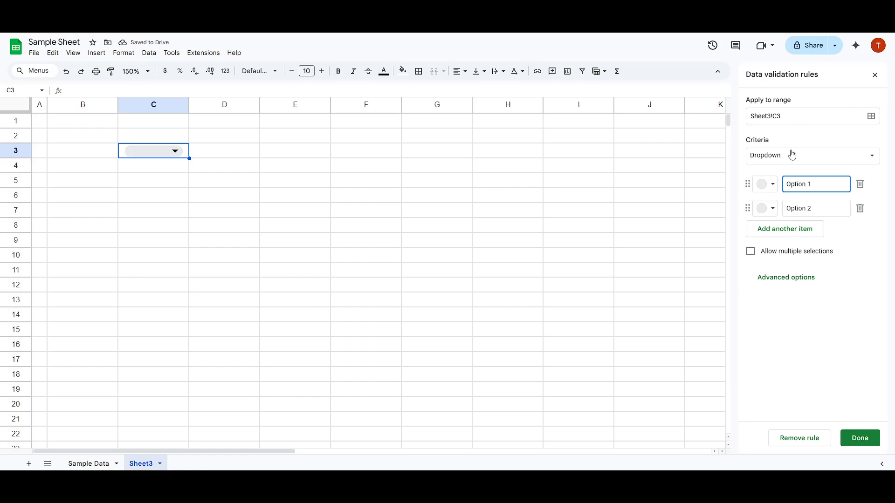
Step: Set the rule's criteria to Dropdown, keeping Sheet3!C3 as the range it applies to
{"action": "left_click", "coordinate": [803, 159]}
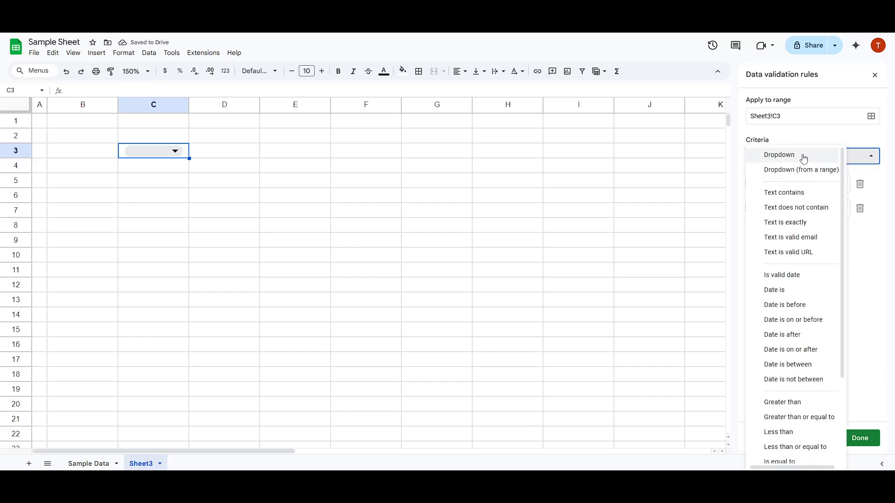
{"action": "left_click", "coordinate": [803, 156]}
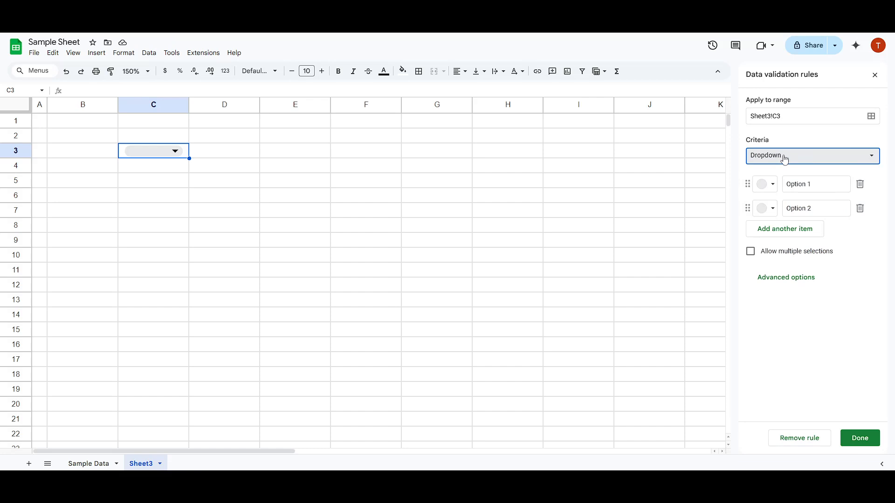
{"action": "left_click", "coordinate": [789, 115]}
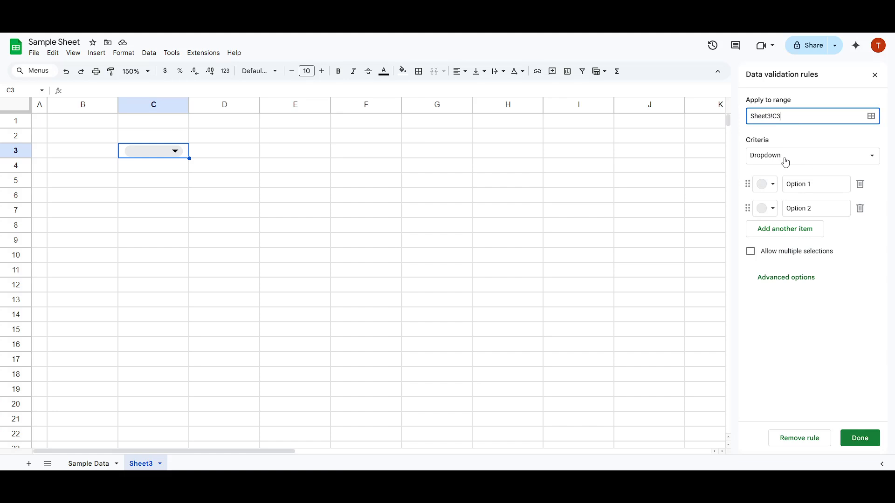
{"action": "left_click", "coordinate": [771, 162]}
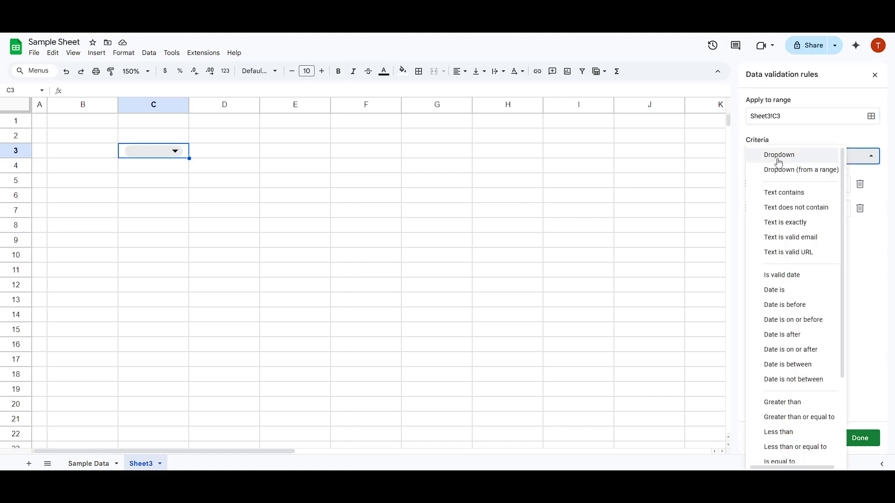
{"action": "left_click", "coordinate": [778, 158]}
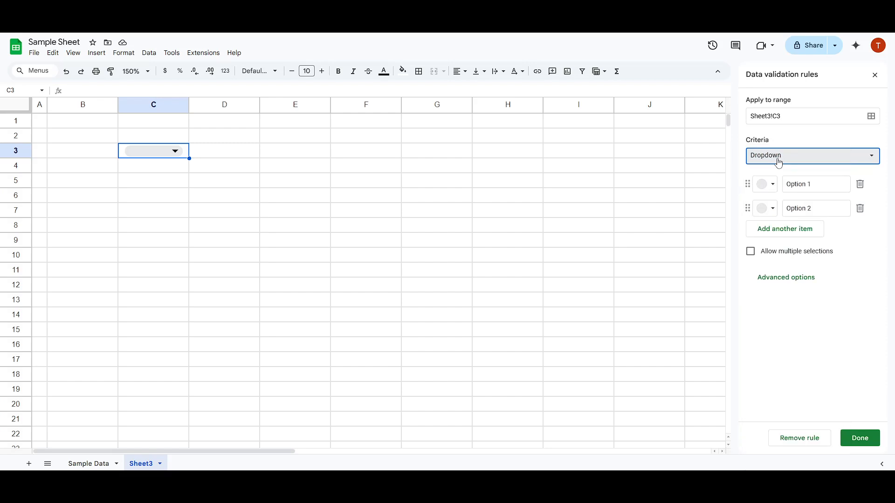
Step: Replace the first dropdown item's placeholder text with RED
{"action": "left_click", "coordinate": [824, 184]}
{"action": "triple_click", "coordinate": [793, 185]}
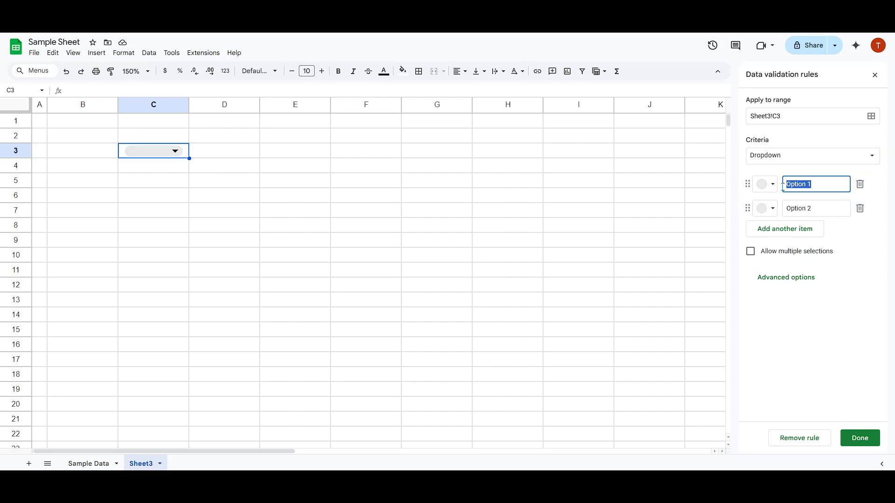
{"action": "left_click", "coordinate": [801, 173]}
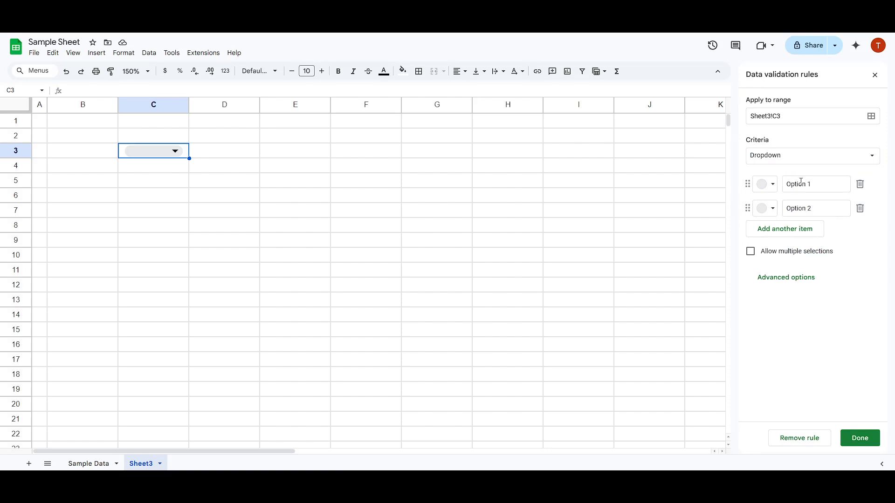
{"action": "left_click", "coordinate": [819, 163]}
{"action": "left_click", "coordinate": [820, 162]}
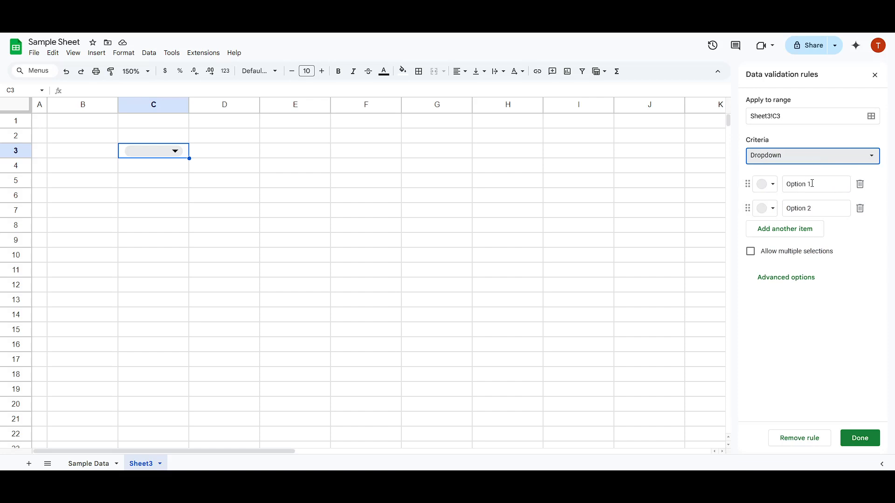
{"action": "left_click", "coordinate": [827, 187]}
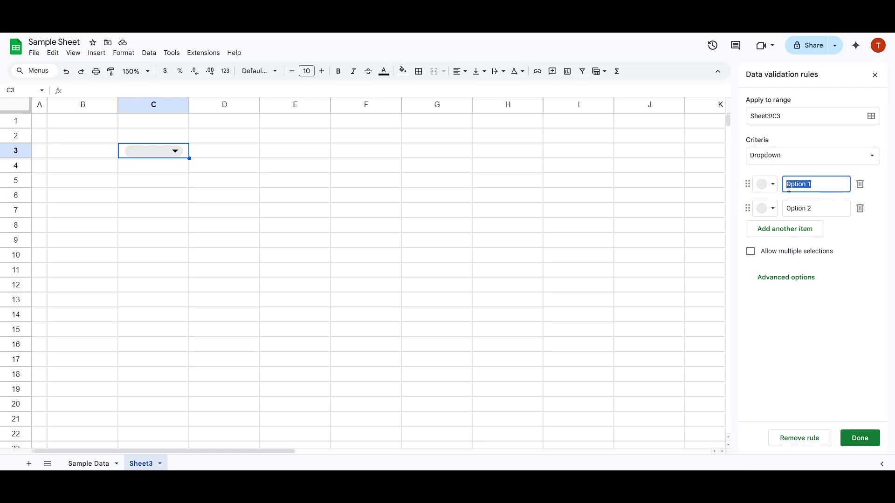
{"action": "left_click", "coordinate": [818, 187]}
{"action": "left_click_drag", "start_coordinate": [807, 185], "coordinate": [788, 184]}
{"action": "type", "text": "RED"}
{"action": "key", "text": "Tab"}
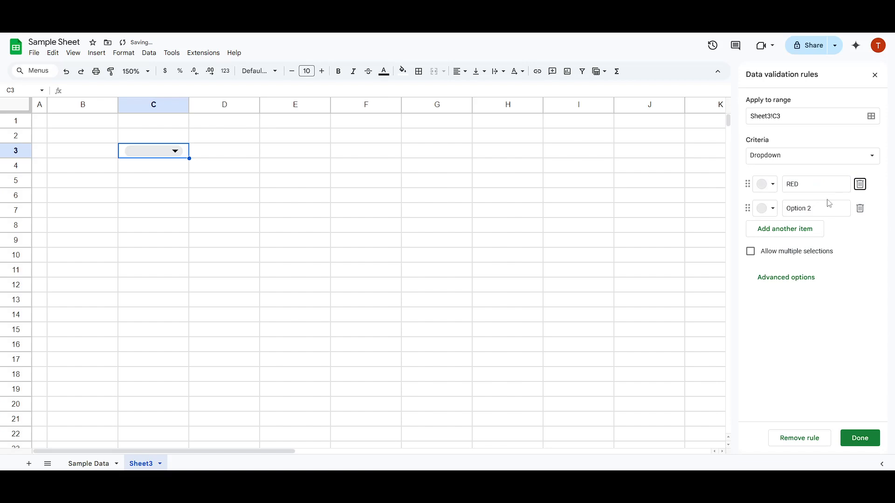
Step: Rename the second dropdown item to BLUE and add a third item named GREEN
{"action": "triple_click", "coordinate": [818, 212]}
{"action": "type", "text": "BLUE"}
{"action": "left_click", "coordinate": [795, 233]}
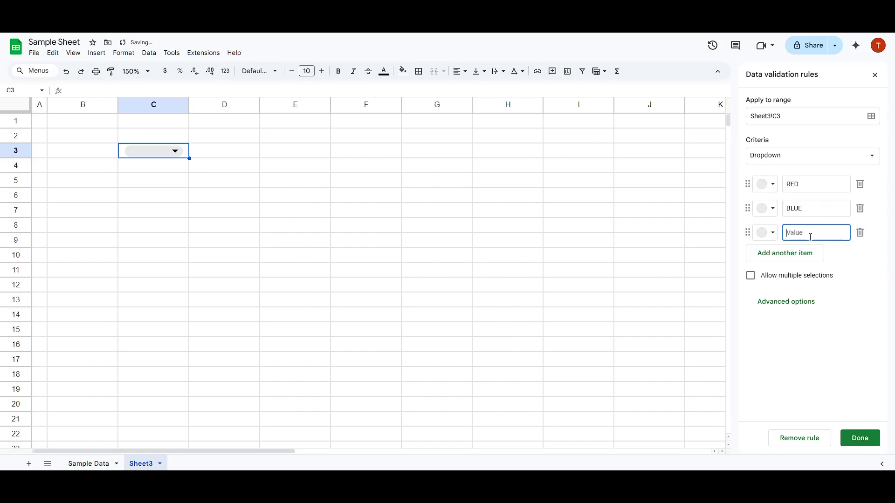
{"action": "type", "text": "GREEN"}
Step: Colour the RED, BLUE and GREEN items dark red, dark blue and dark green, and save the validation rule
{"action": "left_click", "coordinate": [767, 184]}
{"action": "left_click", "coordinate": [784, 234]}
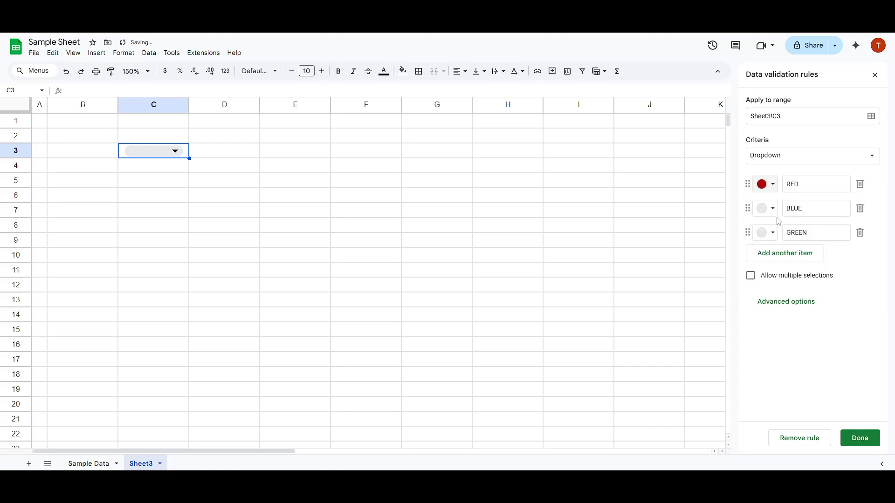
{"action": "left_click", "coordinate": [766, 209]}
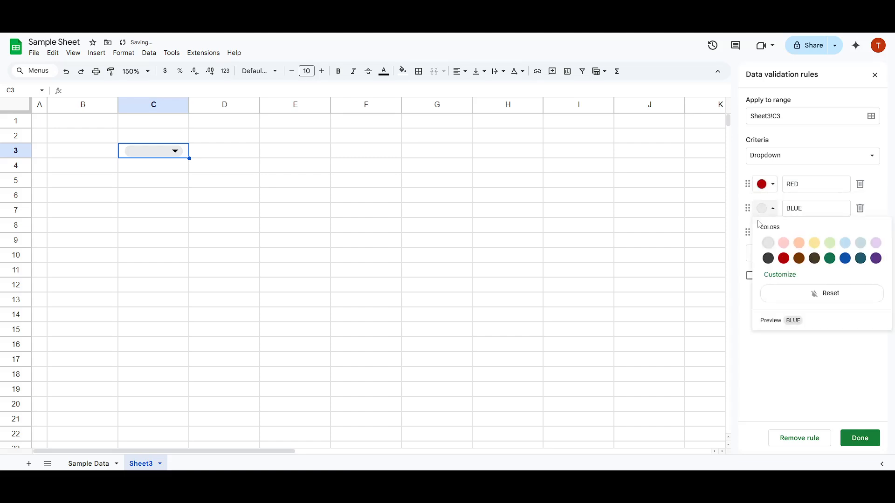
{"action": "left_click", "coordinate": [845, 259]}
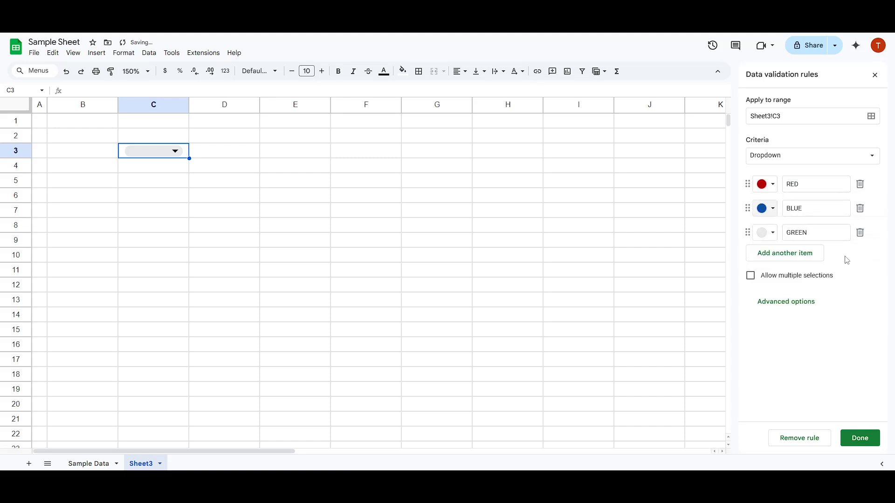
{"action": "left_click", "coordinate": [764, 234]}
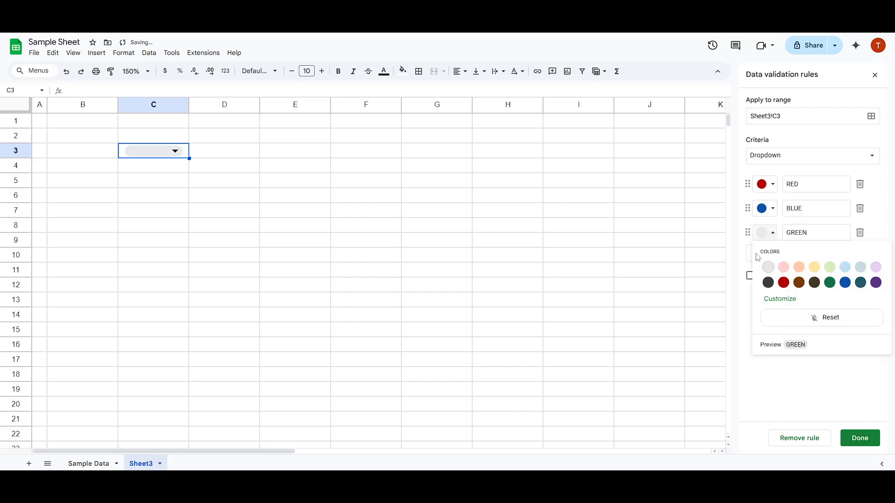
{"action": "left_click", "coordinate": [830, 282]}
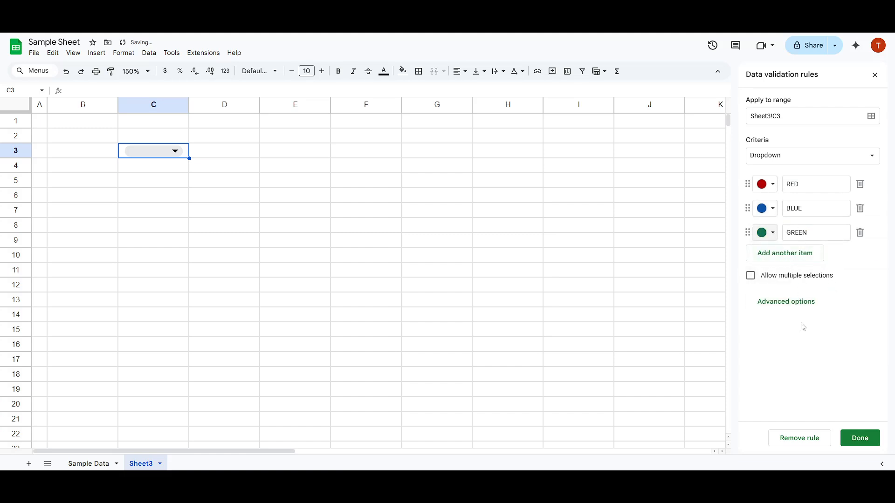
{"action": "left_click", "coordinate": [861, 439]}
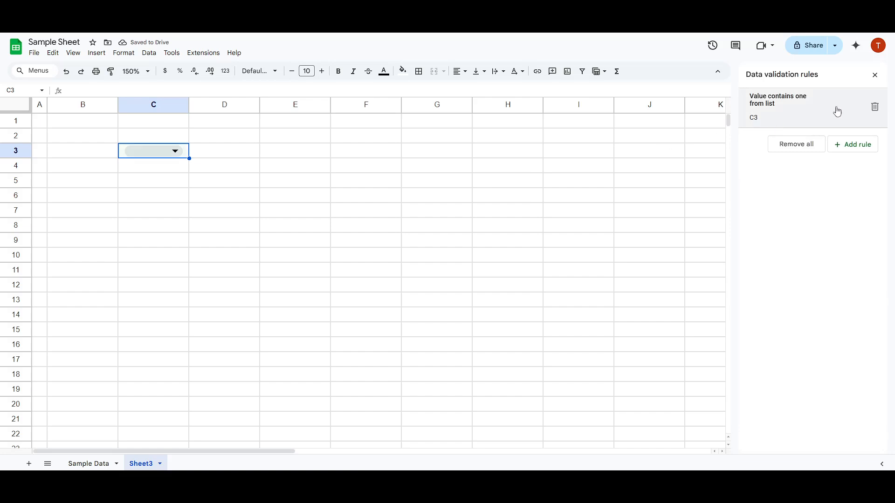
{"action": "left_click", "coordinate": [874, 75]}
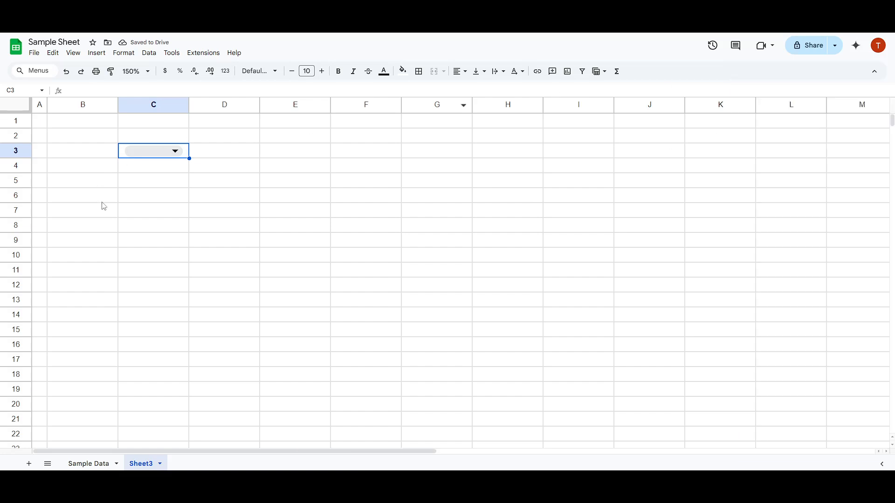
Step: Try the dropdown in cell C3 by choosing BLUE, GREEN and RED in turn, ending on GREEN
{"action": "left_click", "coordinate": [159, 154]}
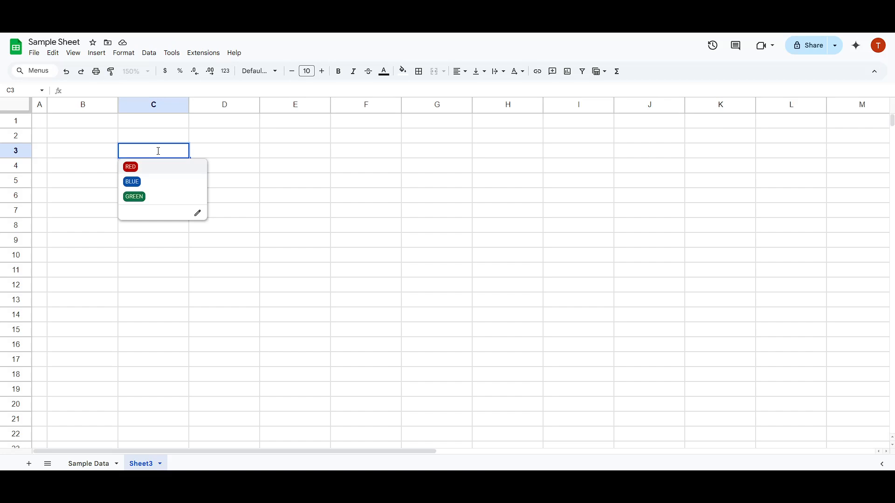
{"action": "left_click", "coordinate": [137, 182]}
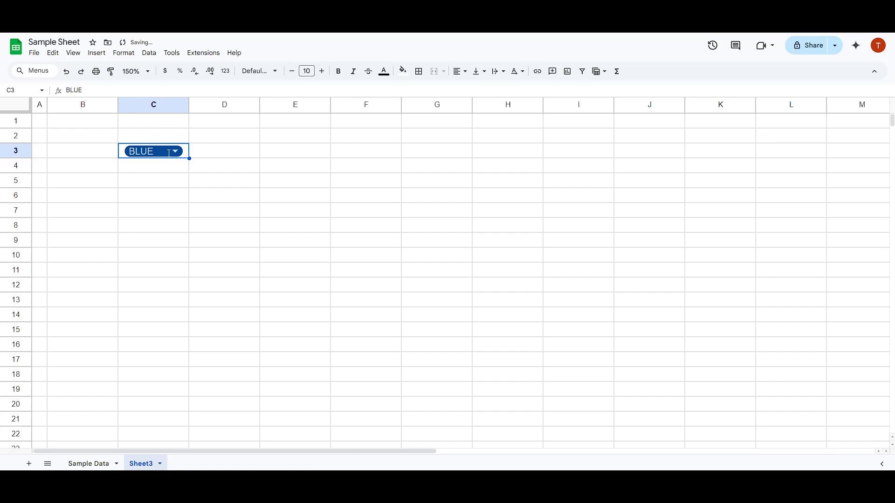
{"action": "left_click", "coordinate": [169, 153]}
{"action": "left_click", "coordinate": [135, 198]}
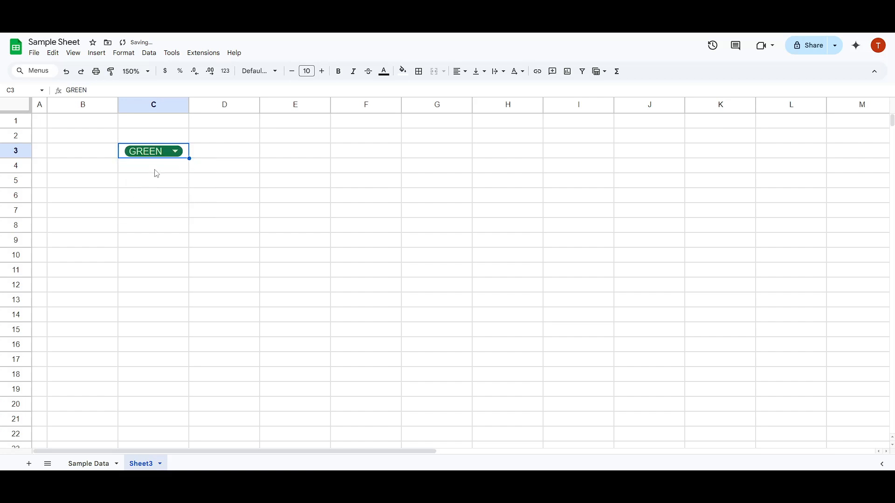
{"action": "left_click", "coordinate": [160, 154]}
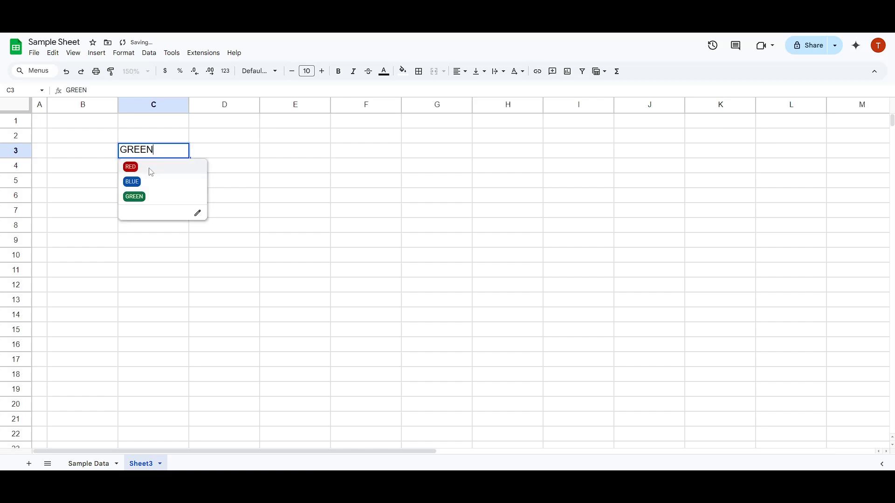
{"action": "left_click", "coordinate": [149, 171]}
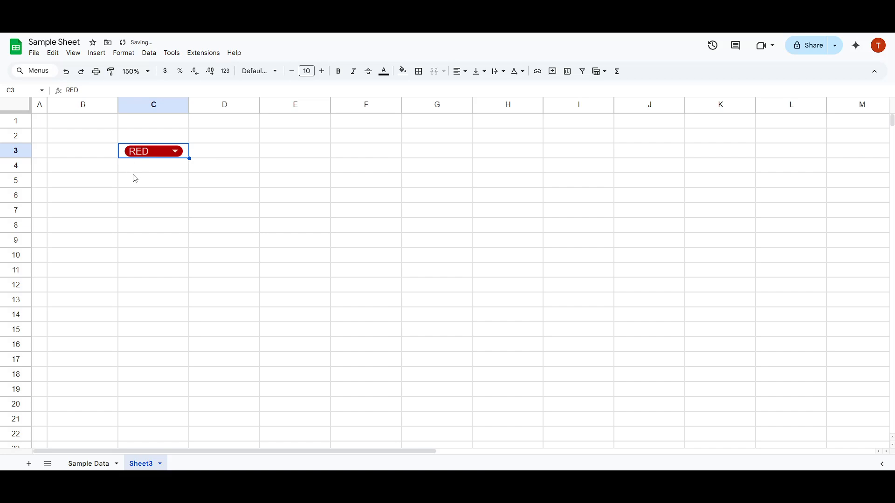
{"action": "left_click", "coordinate": [158, 153]}
{"action": "left_click", "coordinate": [134, 198]}
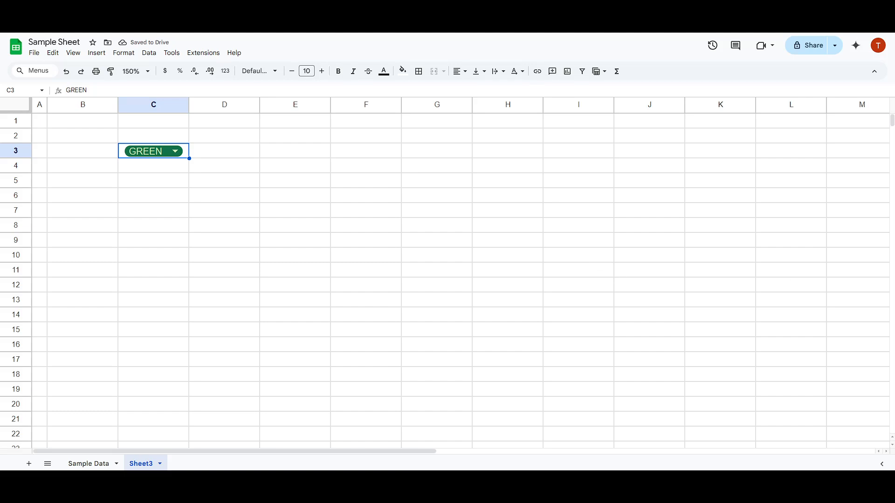
Step: Fill the dropdown from cell C3 down column C to row 13
{"action": "scroll", "coordinate": [546, 274], "scroll_direction": "down", "scroll_amount": 4}
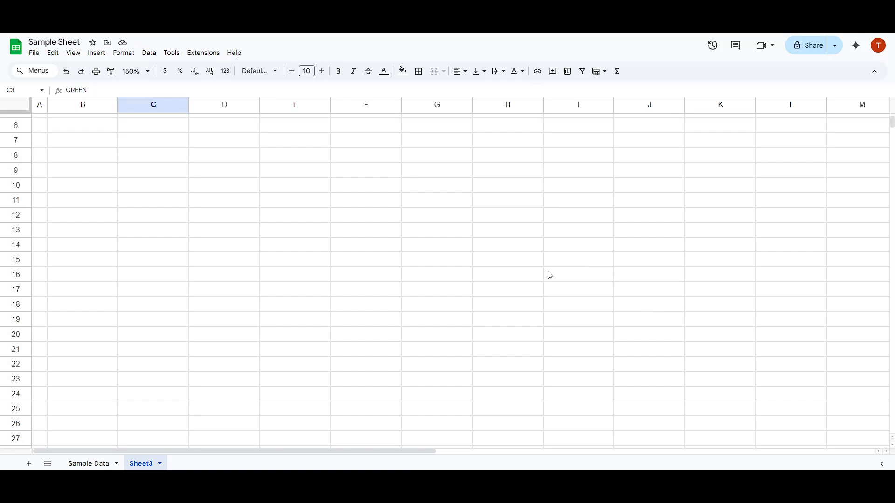
{"action": "scroll", "coordinate": [546, 275], "scroll_direction": "up", "scroll_amount": 2}
{"action": "scroll", "coordinate": [546, 275], "scroll_direction": "up", "scroll_amount": 3}
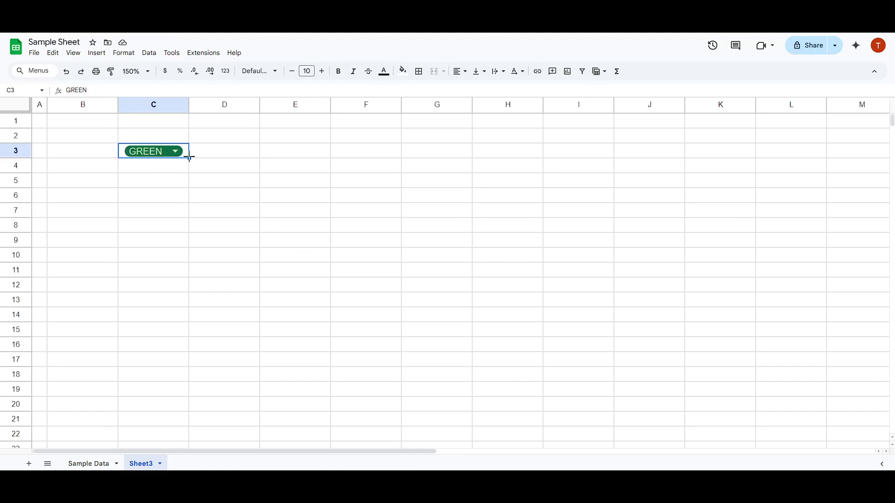
{"action": "left_click_drag", "start_coordinate": [189, 157], "coordinate": [186, 300]}
Step: Choose BLUE in cell C4, RED in C5, BLUE in C6 and GREEN in C7 from their dropdowns
{"action": "left_click", "coordinate": [163, 167]}
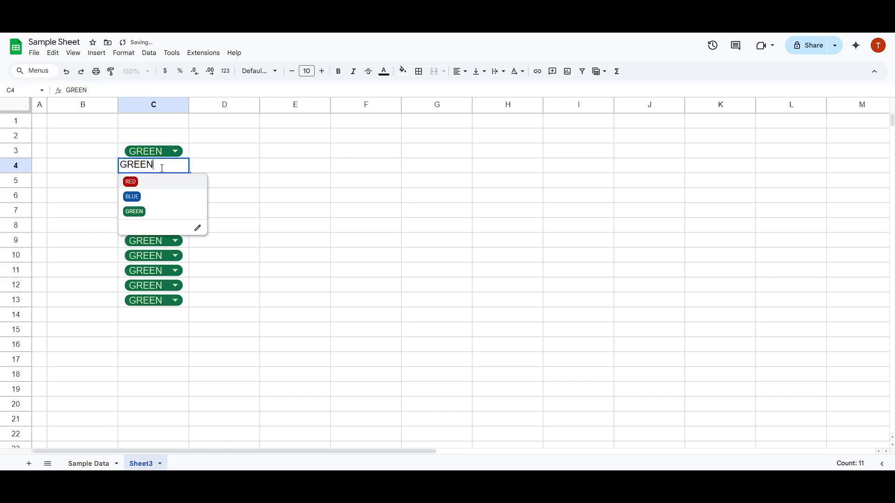
{"action": "left_click", "coordinate": [169, 196]}
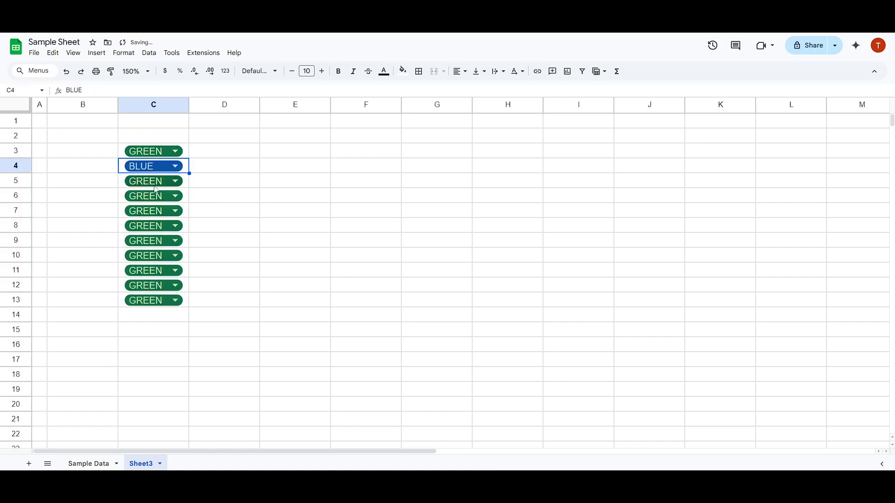
{"action": "left_click", "coordinate": [171, 181]}
{"action": "left_click", "coordinate": [153, 200]}
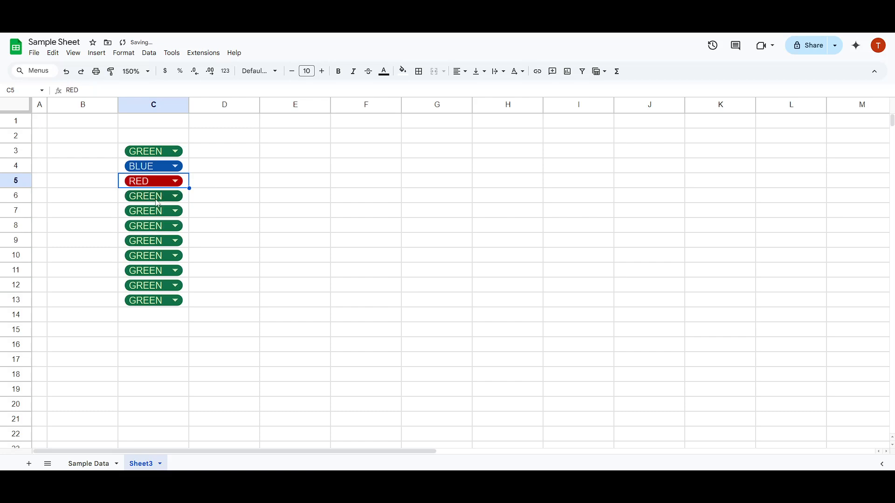
{"action": "left_click", "coordinate": [166, 197]}
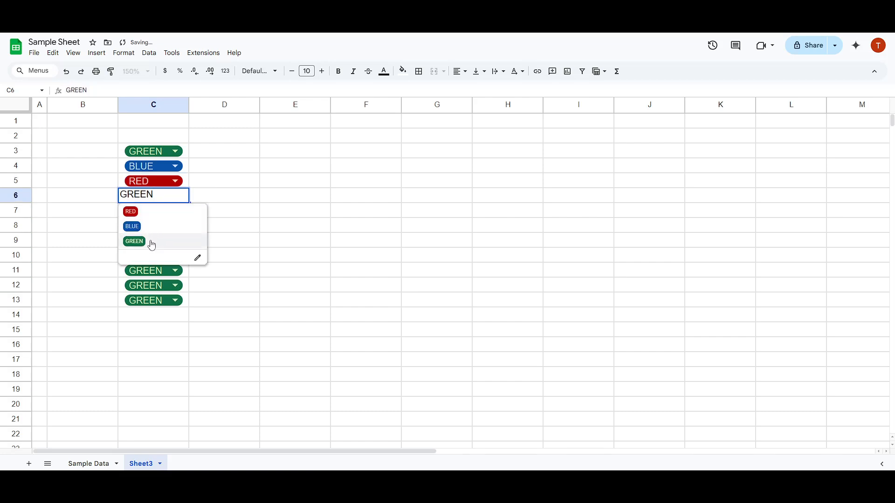
{"action": "left_click", "coordinate": [140, 232]}
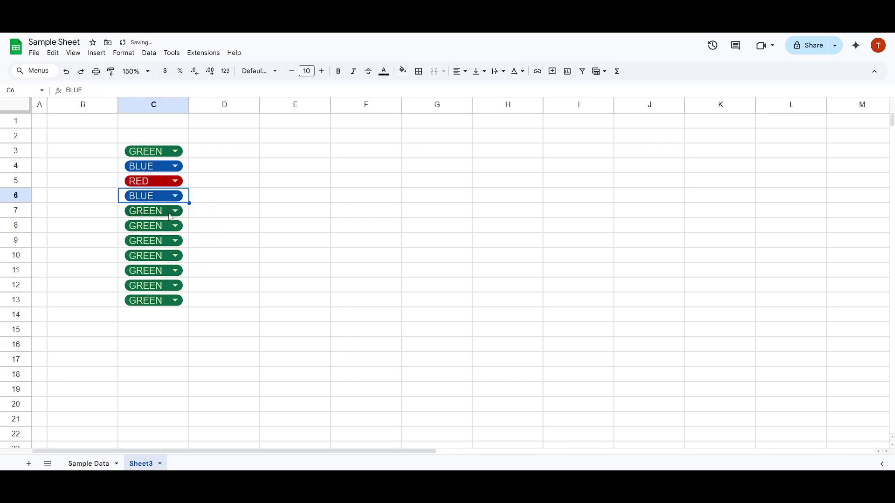
{"action": "left_click", "coordinate": [172, 212]}
{"action": "left_click", "coordinate": [145, 257]}
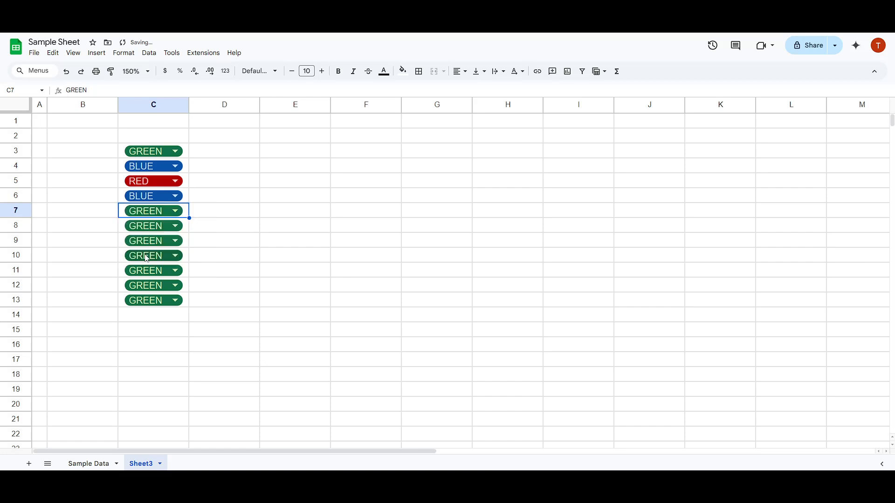